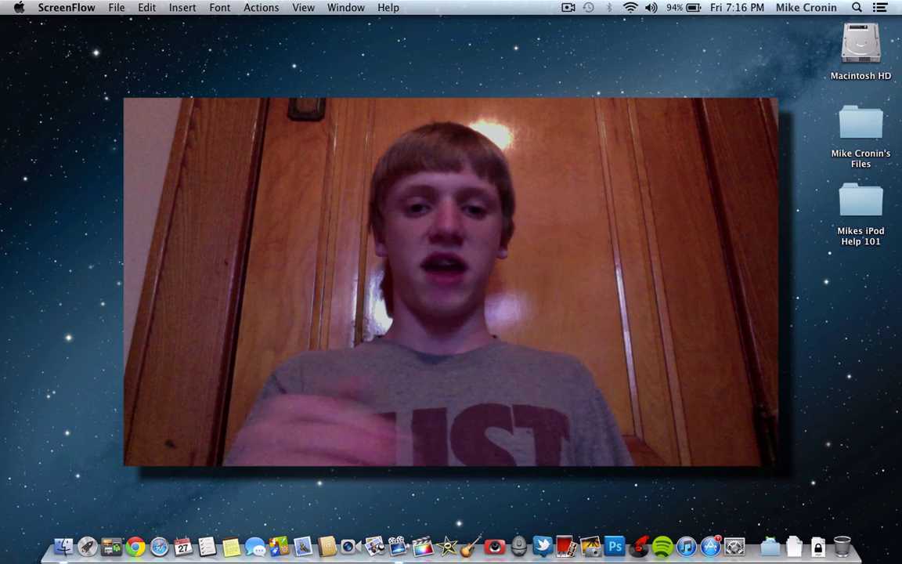
# Open the Apple menu at the top-left of the menu bar
pyautogui.click(19, 8)
# View About This Mac (Version 10.8, 2.5 GHz Core i5, 4 GB) and close it
pyautogui.click(35, 24)
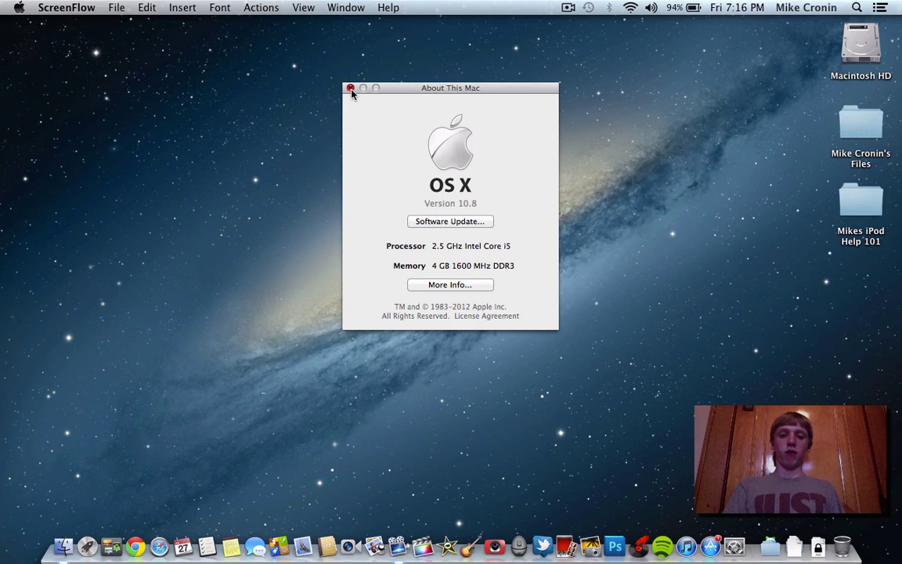
pyautogui.click(351, 89)
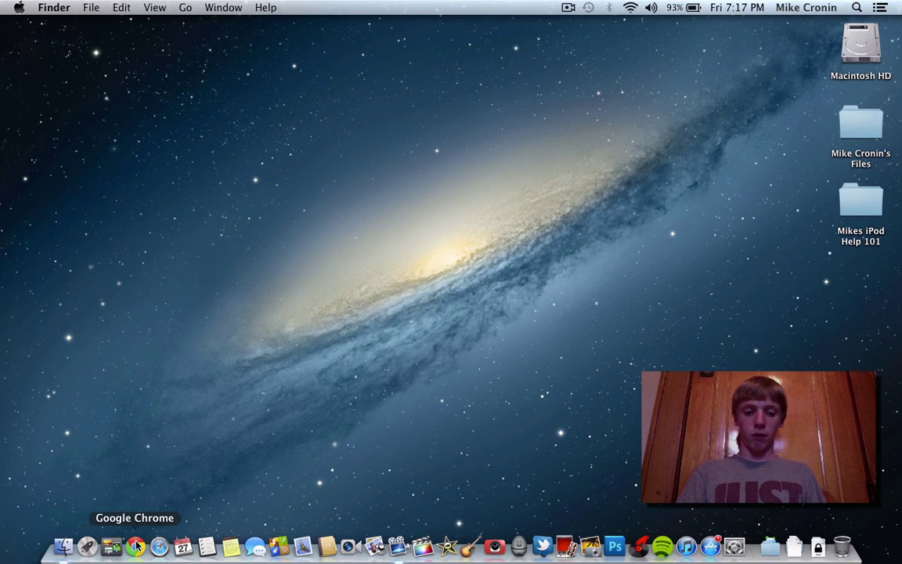
pyautogui.click(183, 547)
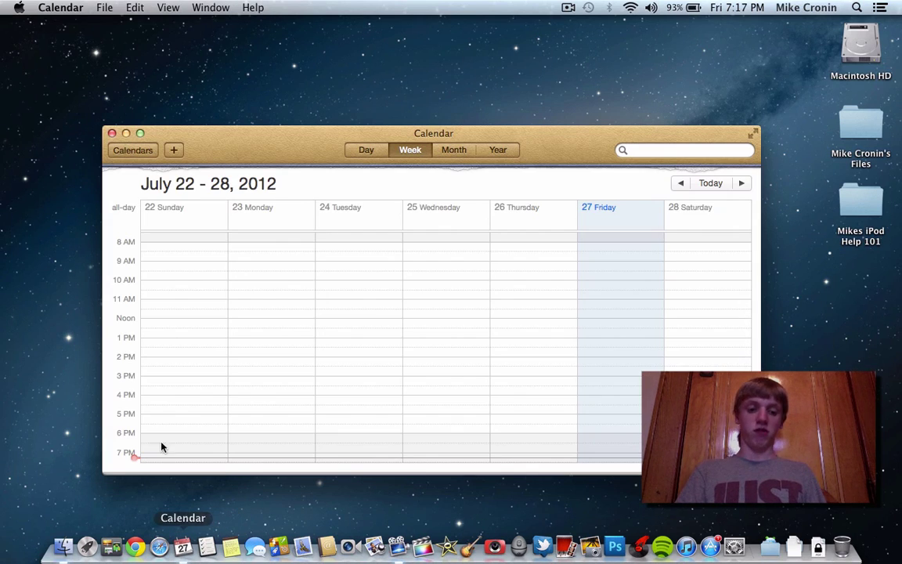
pyautogui.click(63, 7)
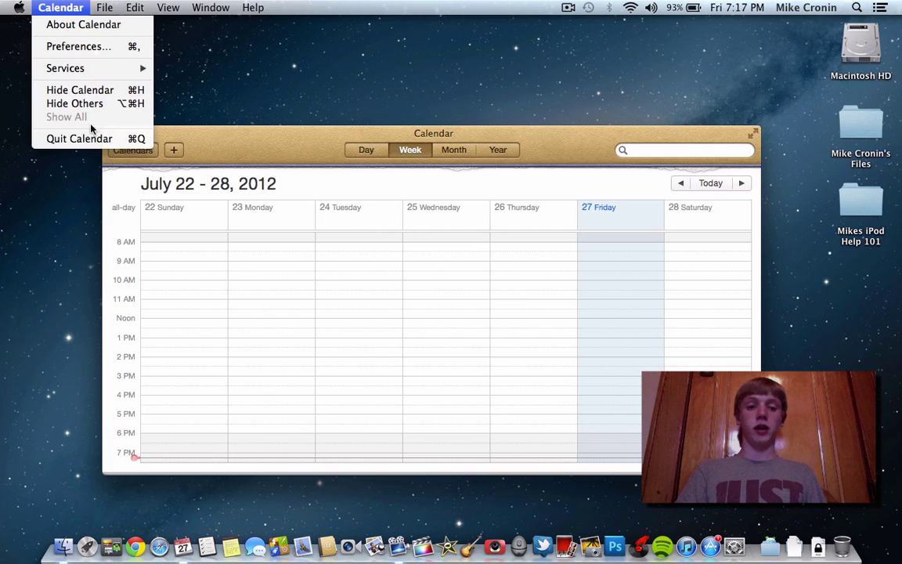
pyautogui.click(78, 138)
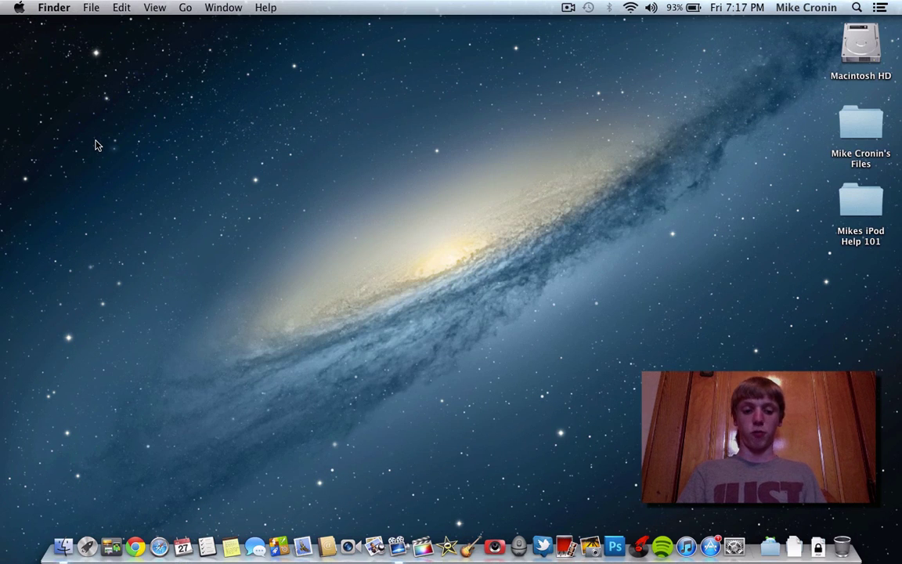
pyautogui.press('F2')
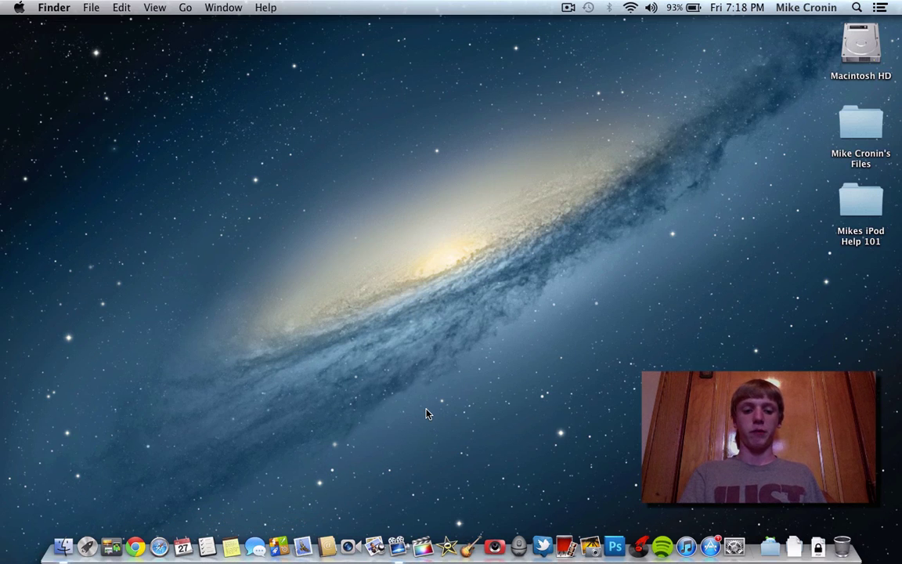
pyautogui.press('F4')
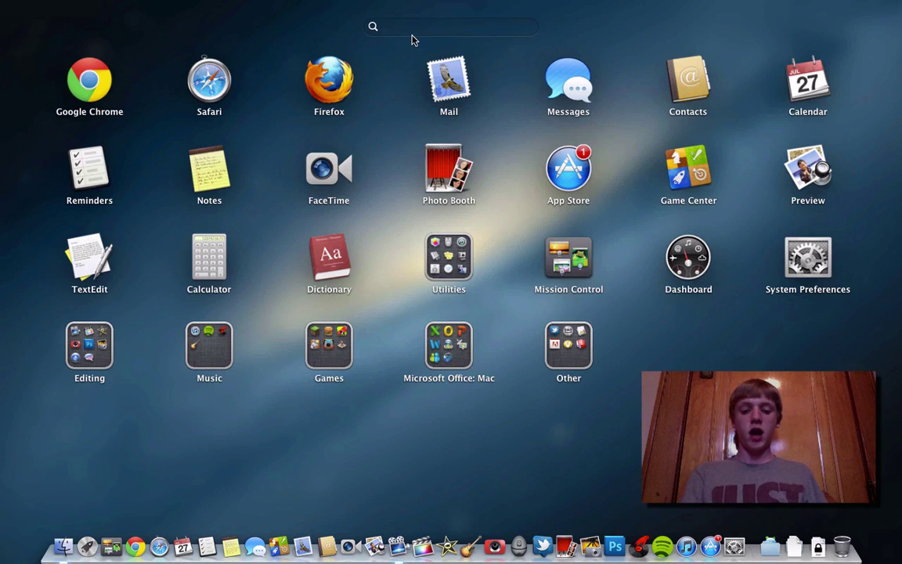
pyautogui.write('Notes')
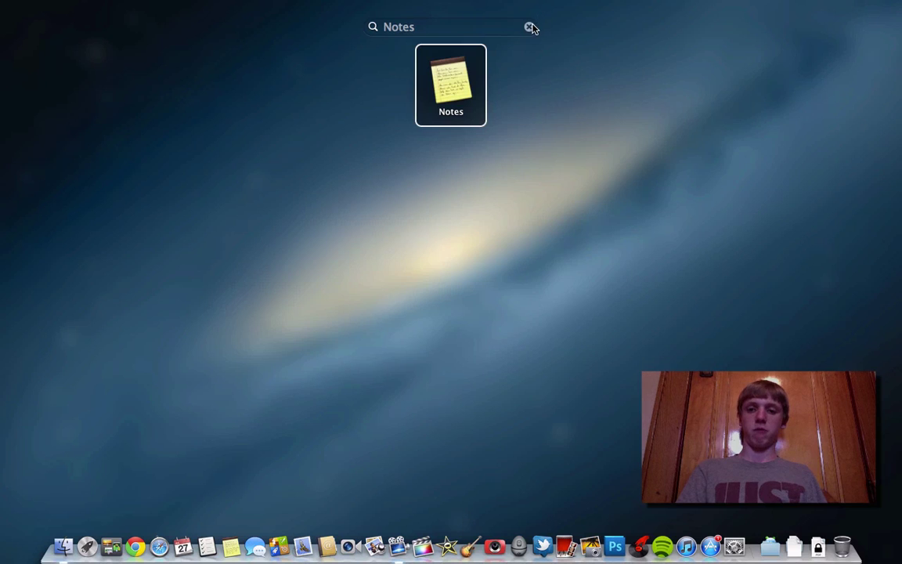
pyautogui.click(531, 27)
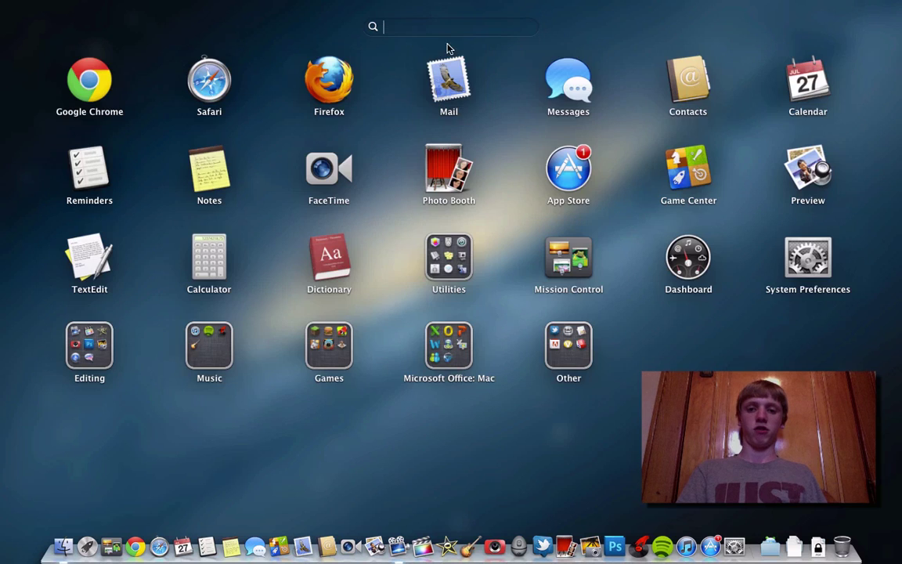
pyautogui.click(275, 22)
pyautogui.press('F4')
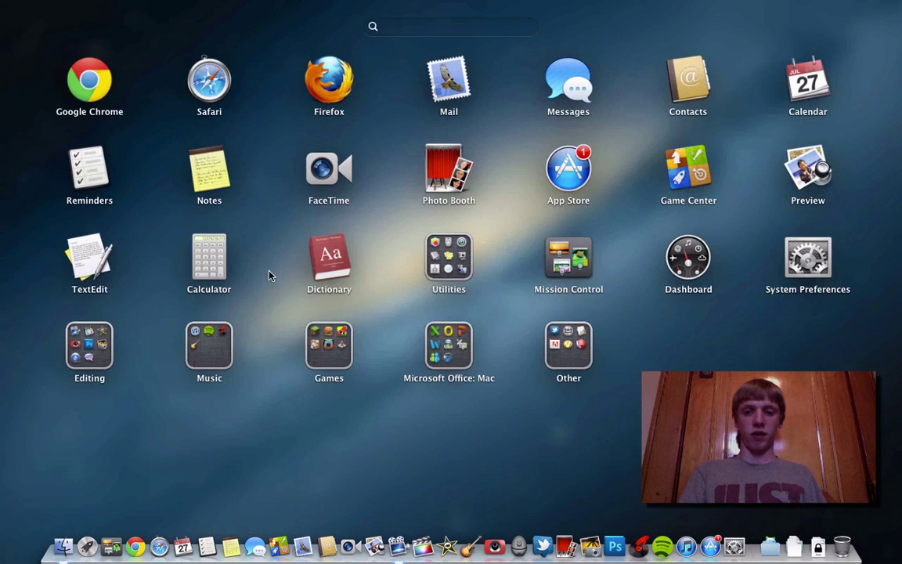
pyautogui.moveTo(574, 89); pyautogui.dragTo(618, 123)
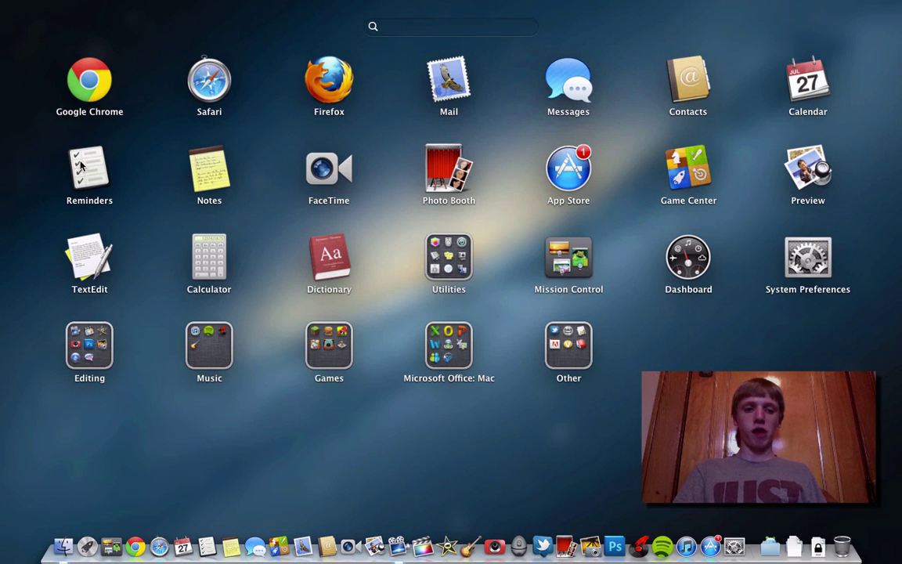
pyautogui.click(117, 166)
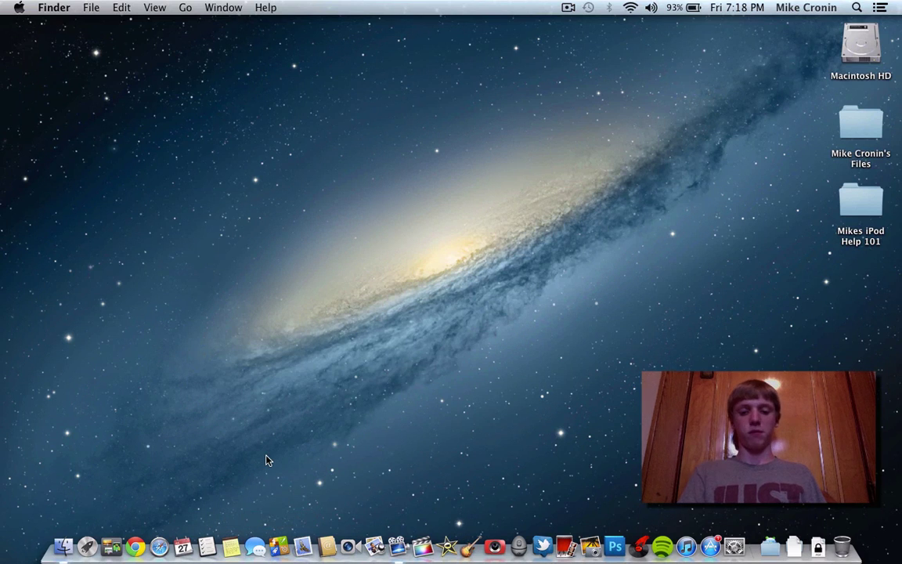
# Launch Reminders and dictate a new 'do my math homework' reminder due Today 7:00 PM
pyautogui.click(207, 546)
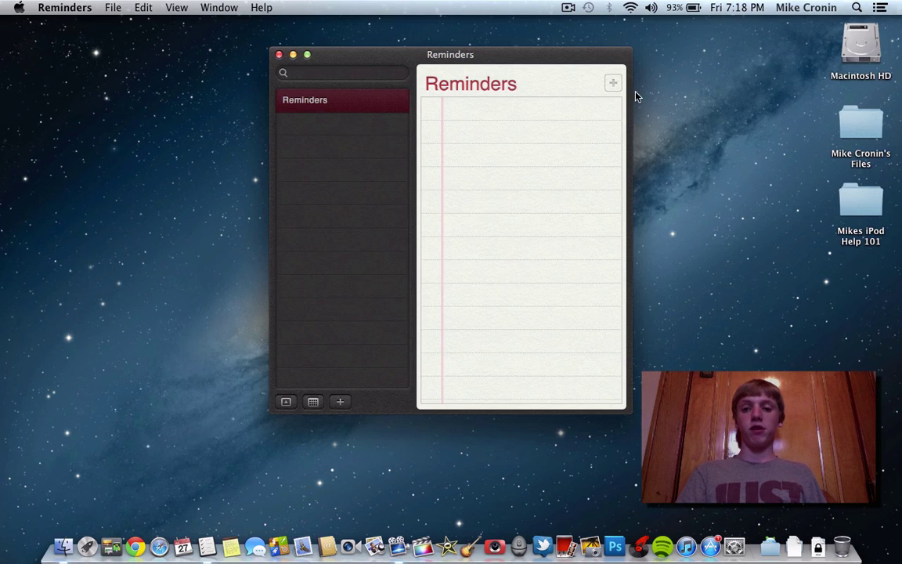
pyautogui.click(614, 84)
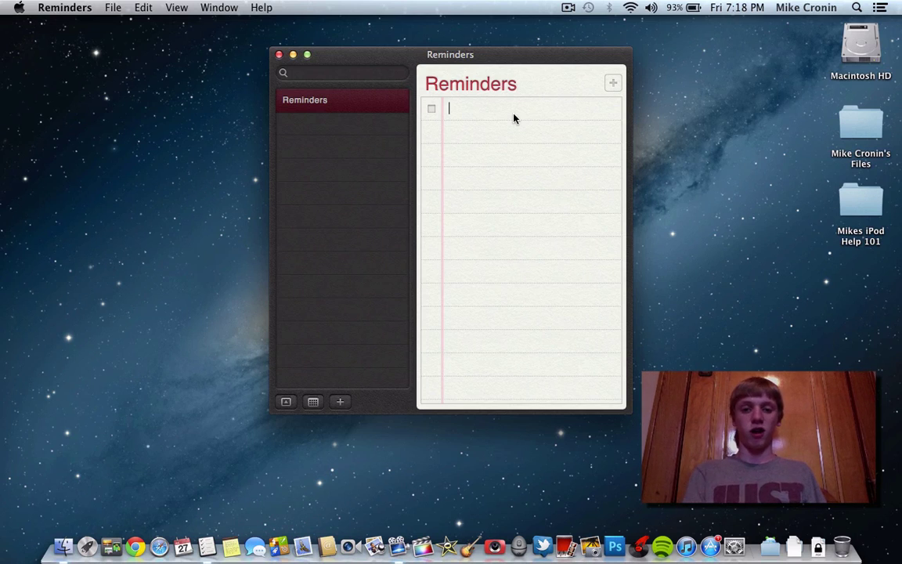
pyautogui.press('fn')
pyautogui.press('fn')
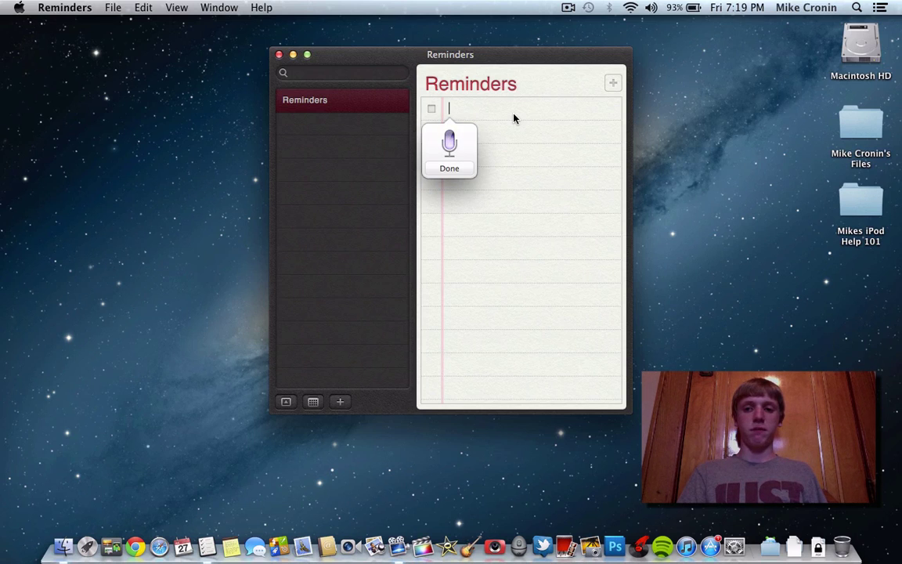
pyautogui.press('fn')
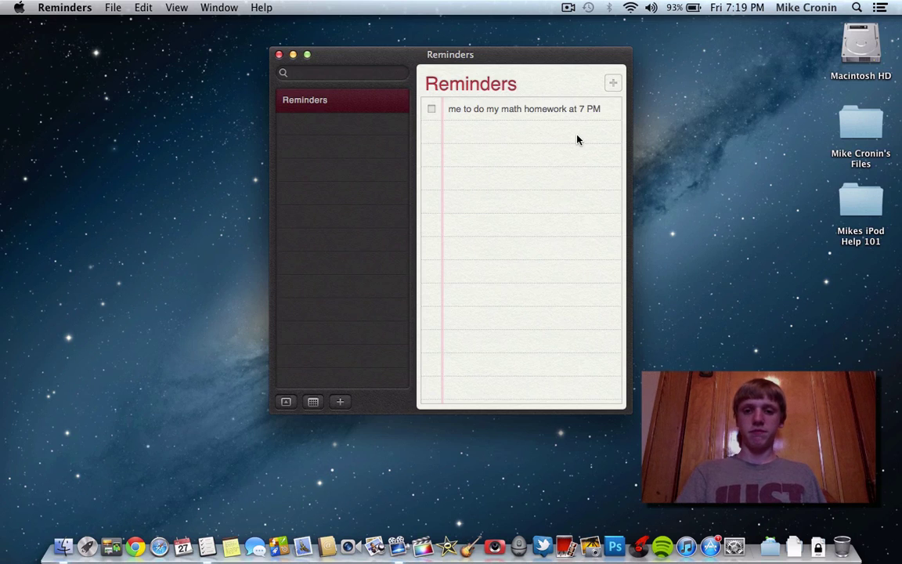
pyautogui.click(601, 149)
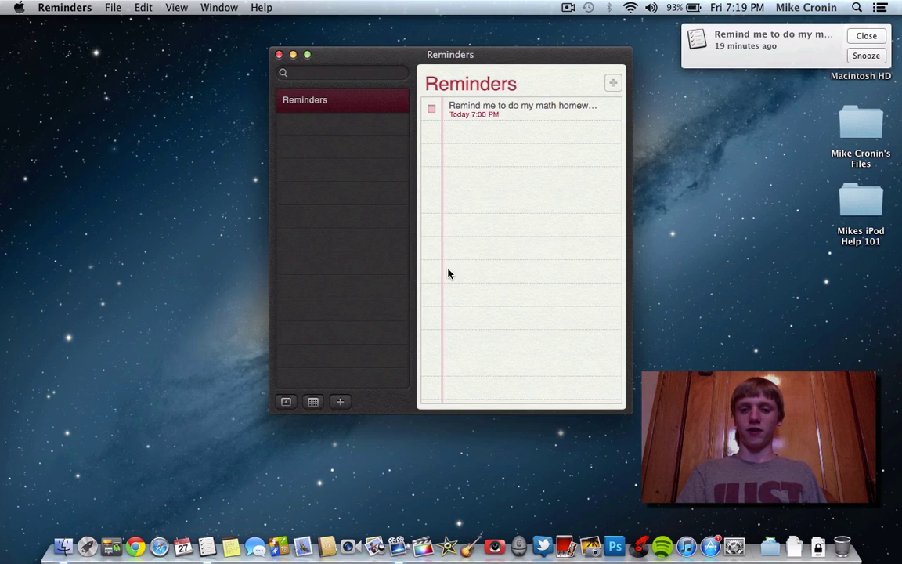
# Tick off the math homework reminder, confirm it under Completed, and launch Notes
pyautogui.click(431, 110)
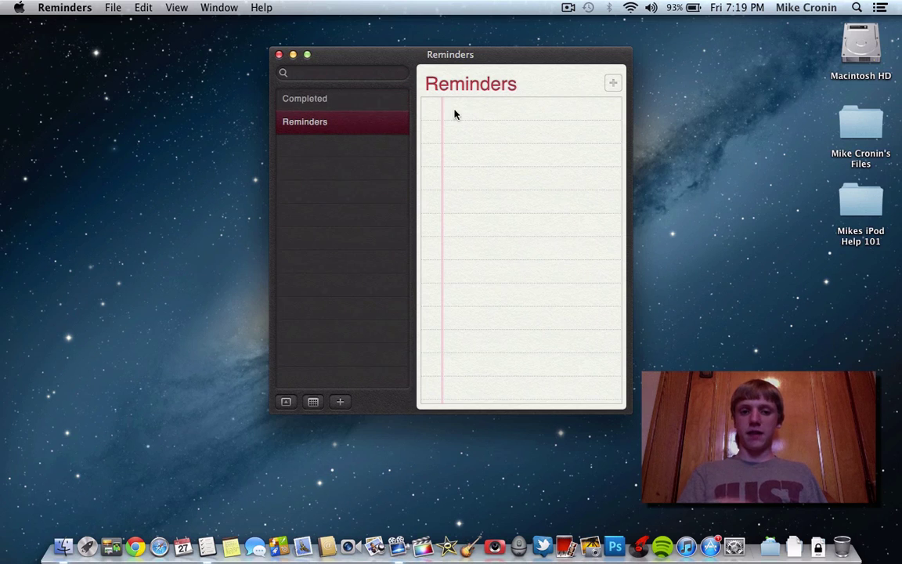
pyautogui.click(483, 115)
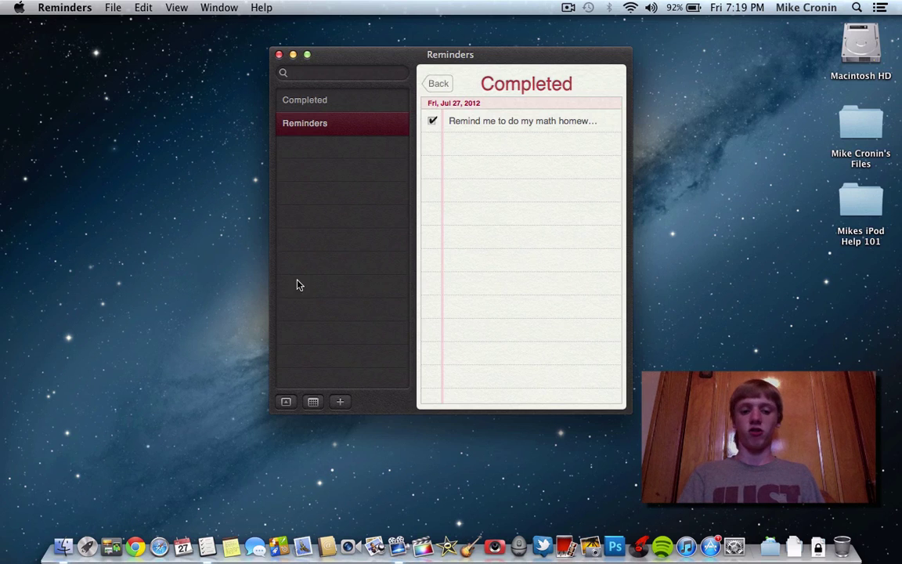
pyautogui.click(233, 539)
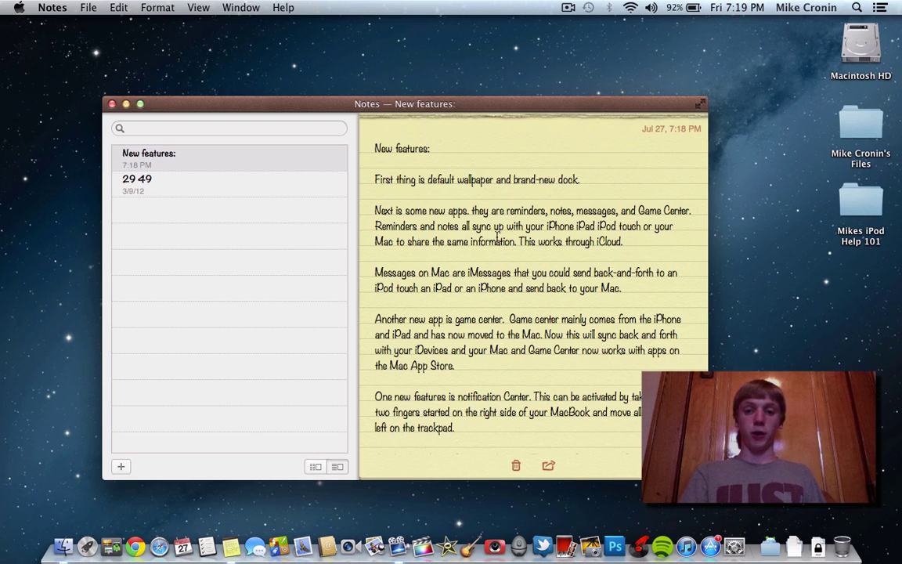
pyautogui.scroll(-5, 466, 252)
pyautogui.scroll(5, 465, 253)
pyautogui.scroll(-3, 465, 252)
pyautogui.scroll(-2, 465, 253)
pyautogui.scroll(5, 465, 252)
pyautogui.scroll(-3, 465, 253)
pyautogui.scroll(3, 466, 252)
pyautogui.scroll(-5, 466, 252)
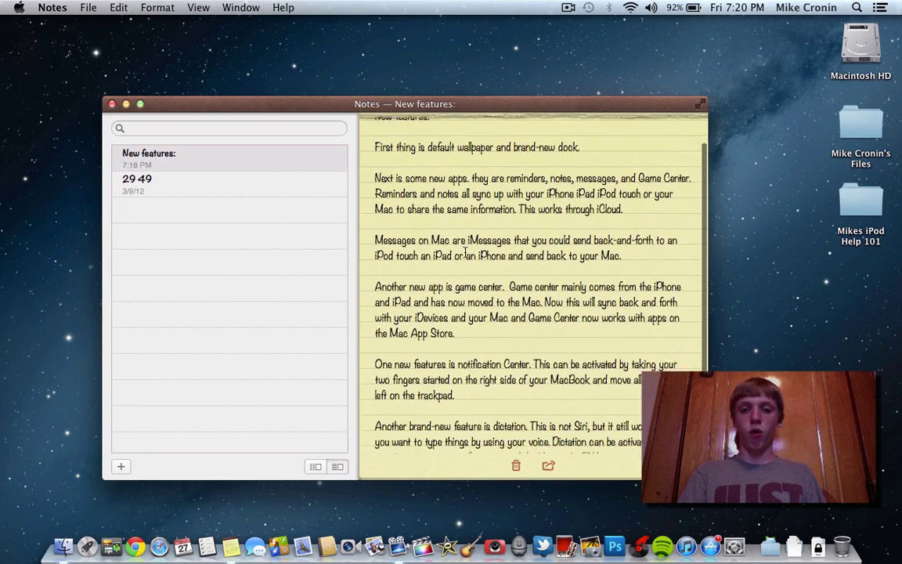
pyautogui.scroll(-2, 465, 253)
pyautogui.scroll(4, 540, 275)
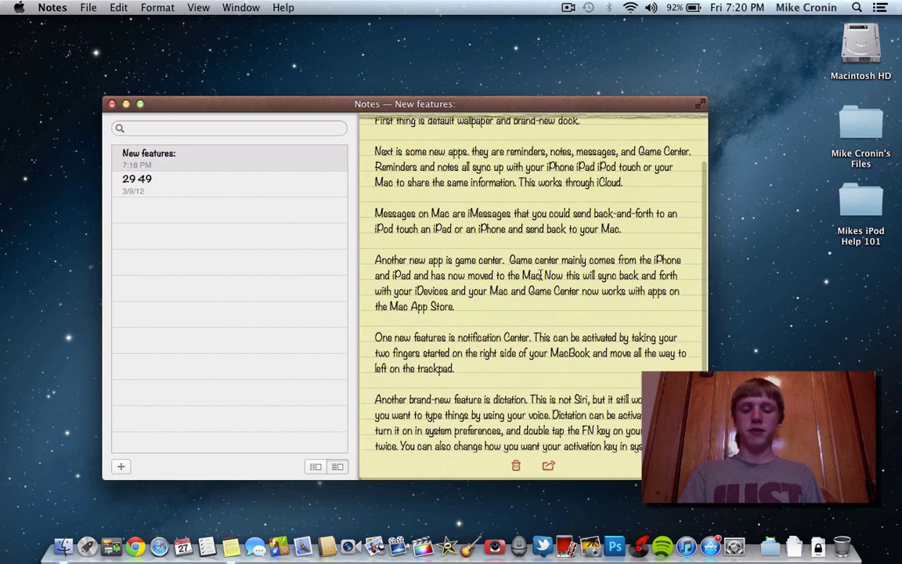
pyautogui.scroll(2, 541, 274)
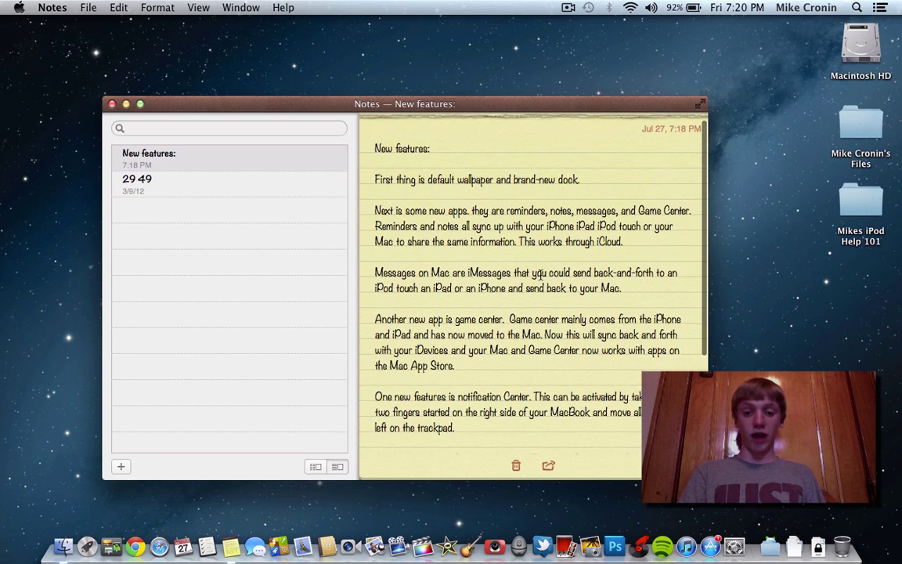
pyautogui.scroll(-2, 539, 275)
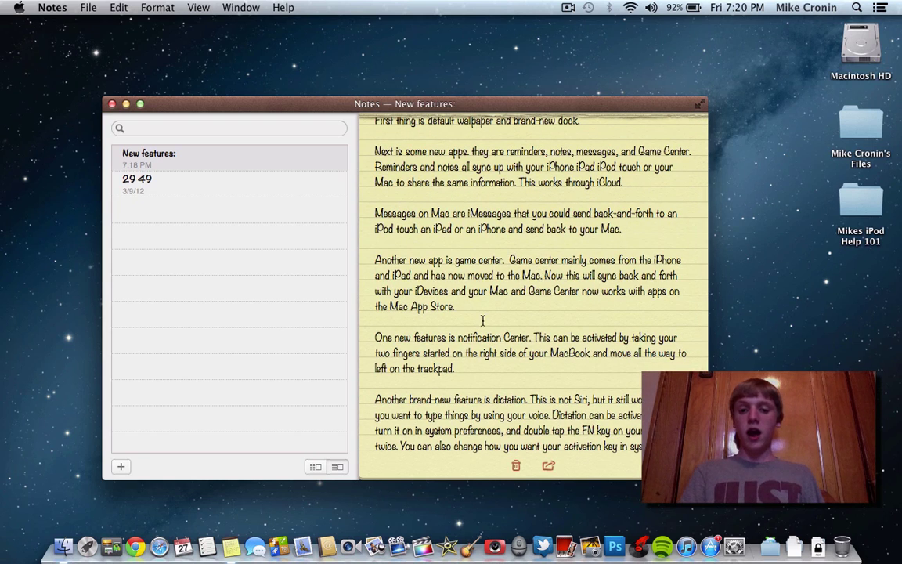
pyautogui.scroll(-2, 482, 320)
pyautogui.scroll(3, 483, 321)
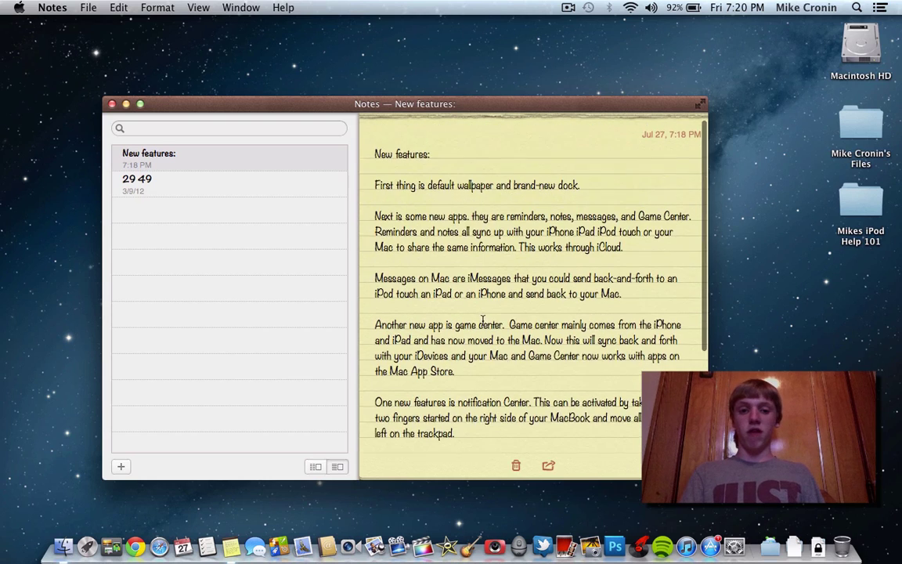
pyautogui.scroll(-1, 482, 320)
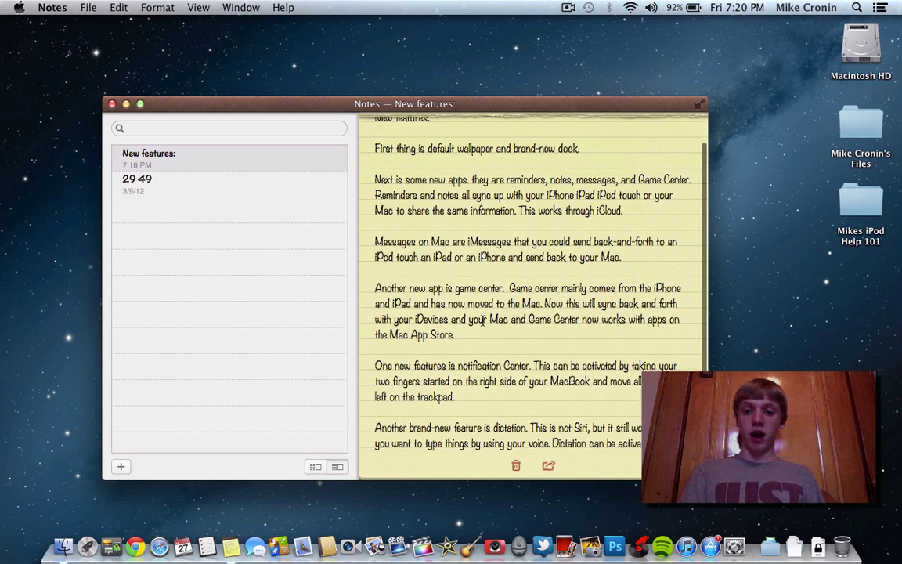
pyautogui.scroll(-3, 482, 320)
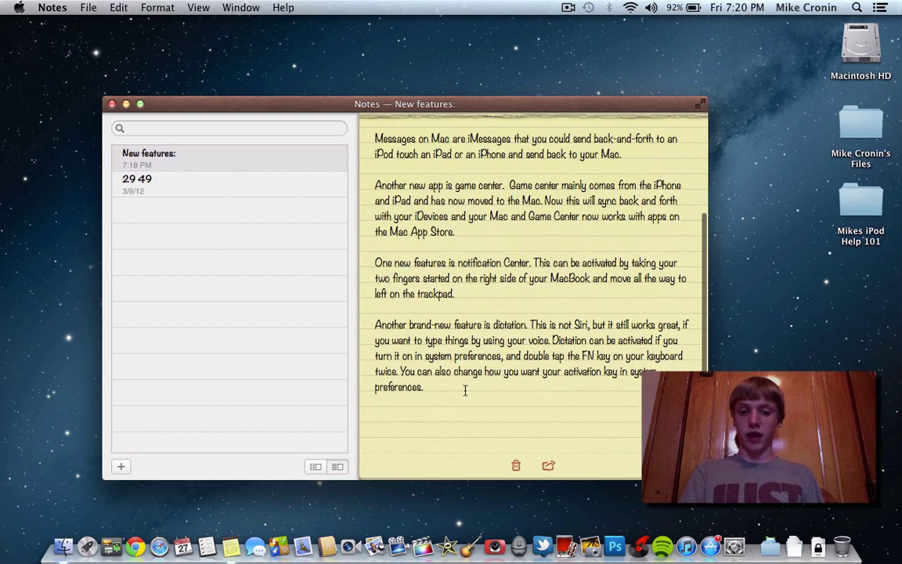
pyautogui.scroll(4, 467, 389)
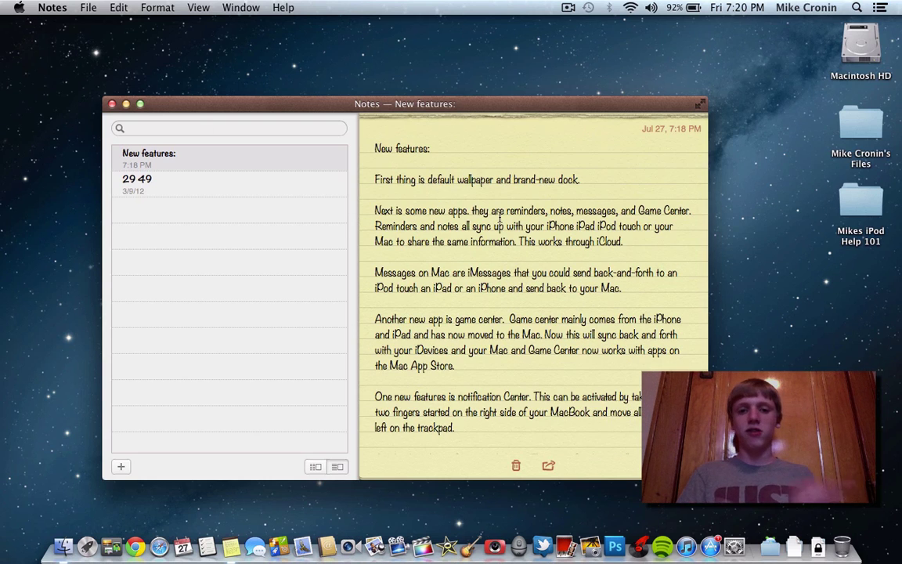
pyautogui.press('F4')
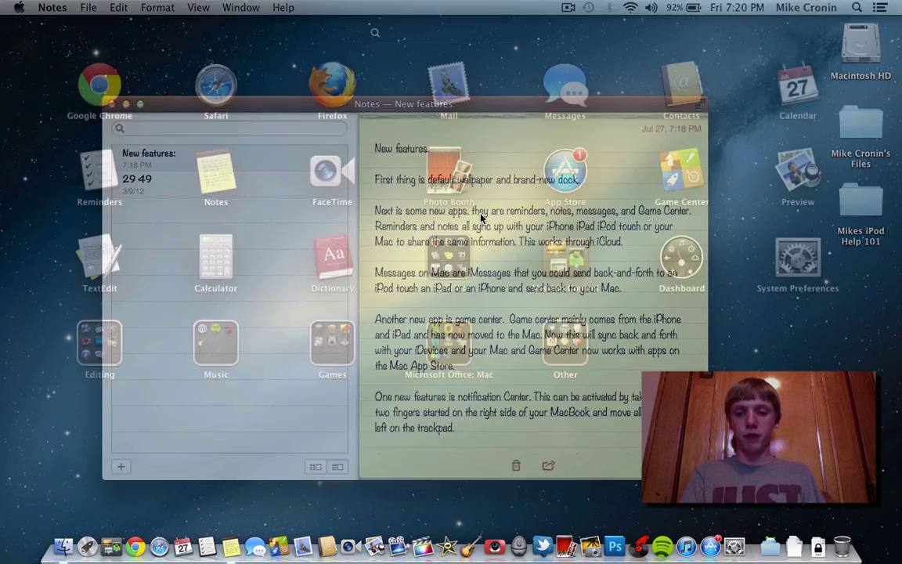
pyautogui.press('F4')
pyautogui.press('F4')
pyautogui.press('F4')
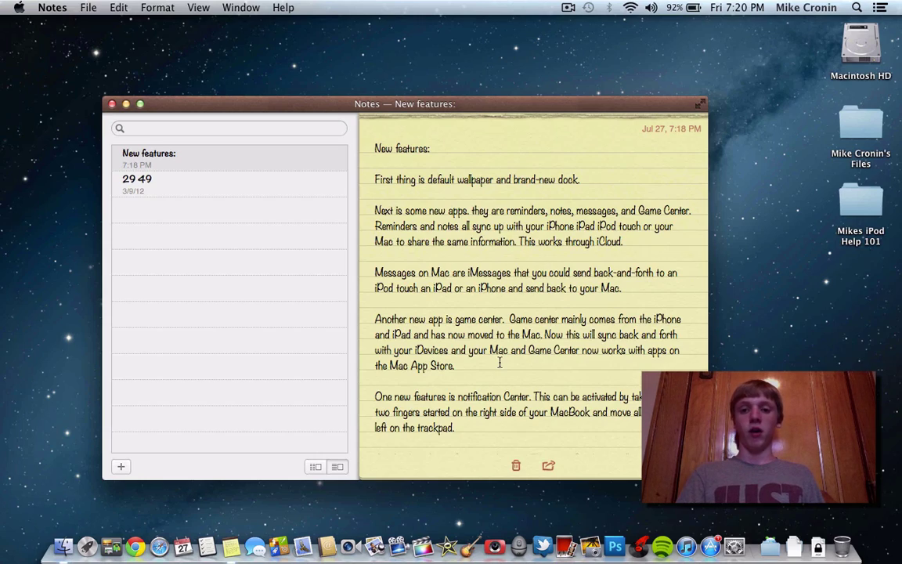
# Show Notes full screen for the dictated 'Hi' note, then exit full screen and quit Notes
pyautogui.click(702, 103)
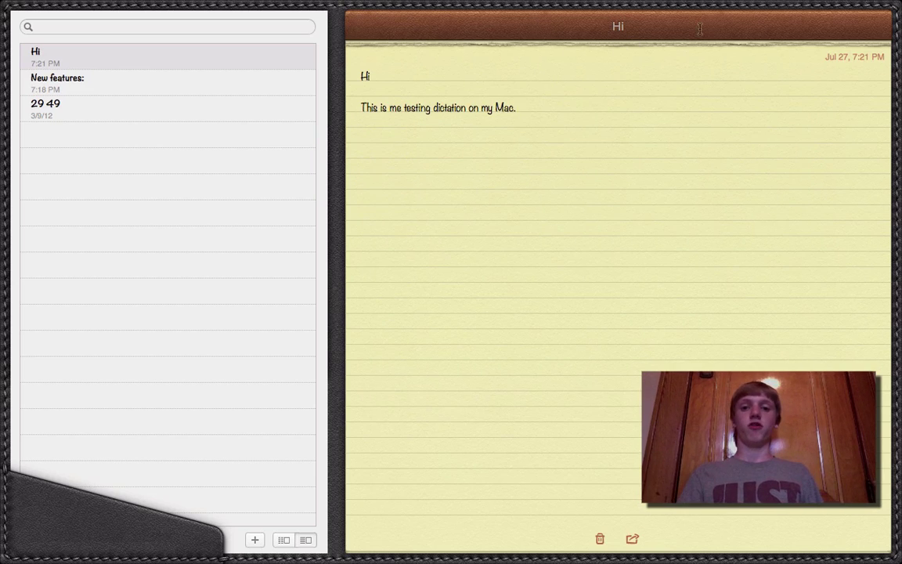
pyautogui.press('Escape')
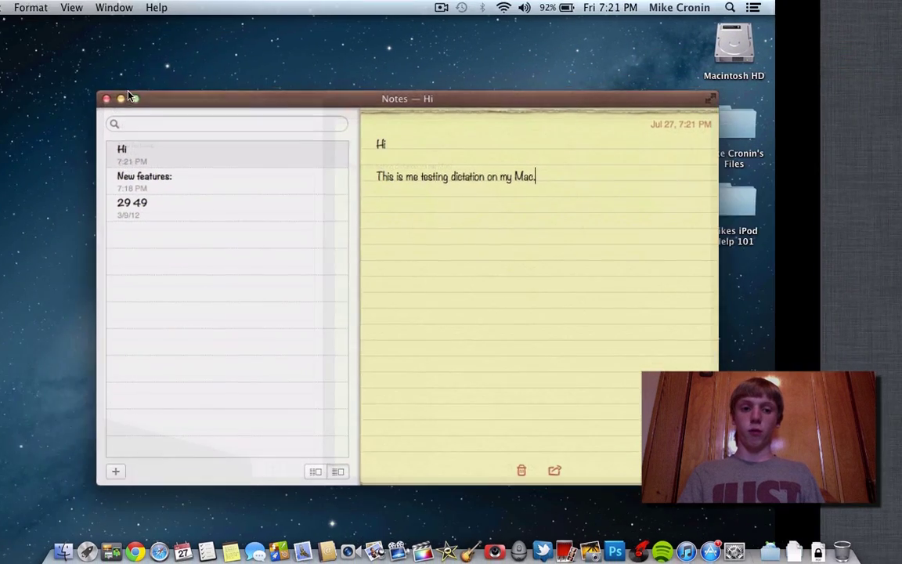
pyautogui.press('super+q')
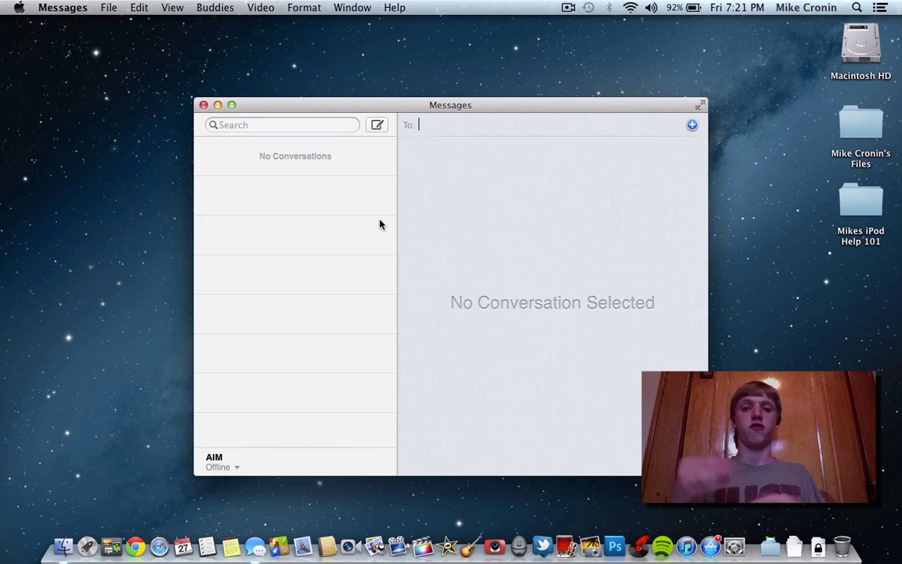
# Send the iMessage 'Hello' to the chosen contact
pyautogui.press('Return')
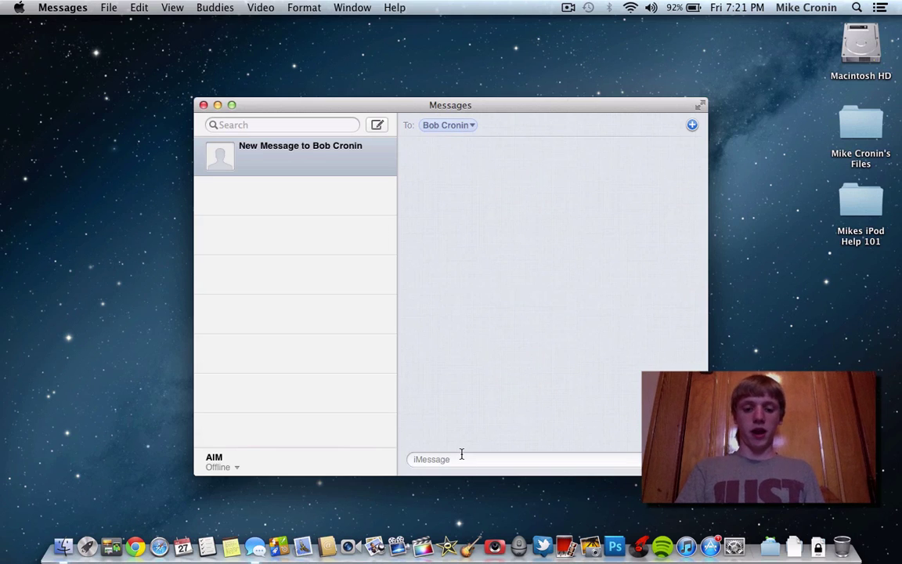
pyautogui.write('Hello')
pyautogui.press('Return')
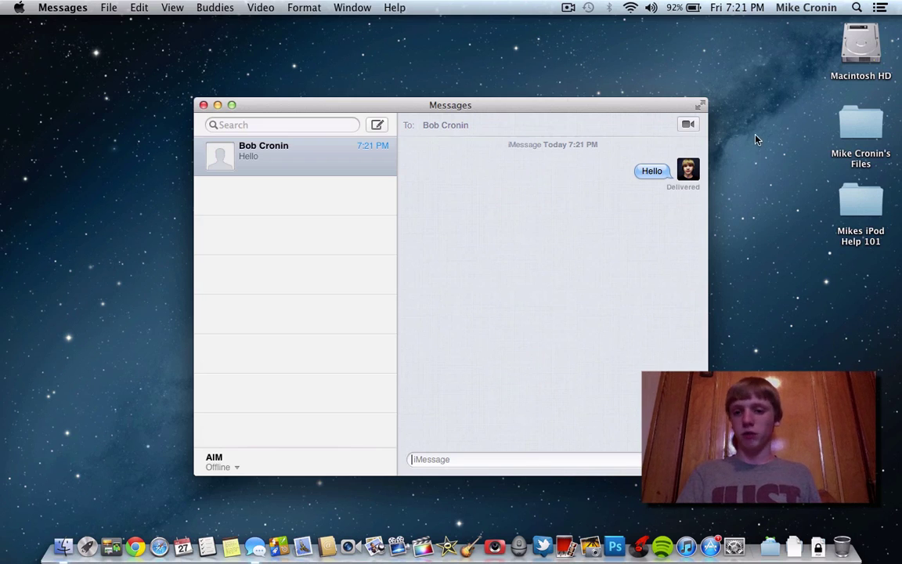
# Toggle Messages full screen on and off, quit Messages, and launch Game Center
pyautogui.click(702, 105)
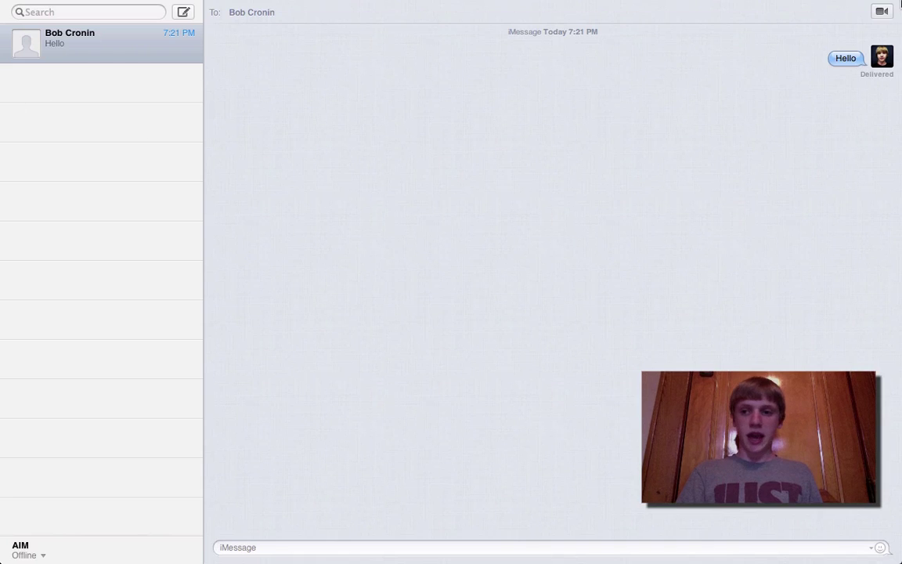
pyautogui.click(890, 8)
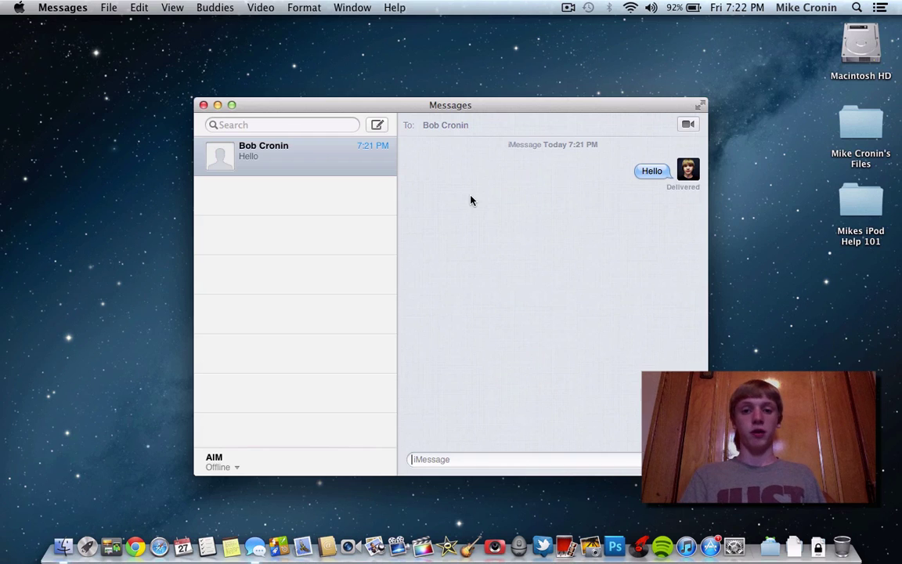
pyautogui.press('cmd+q')
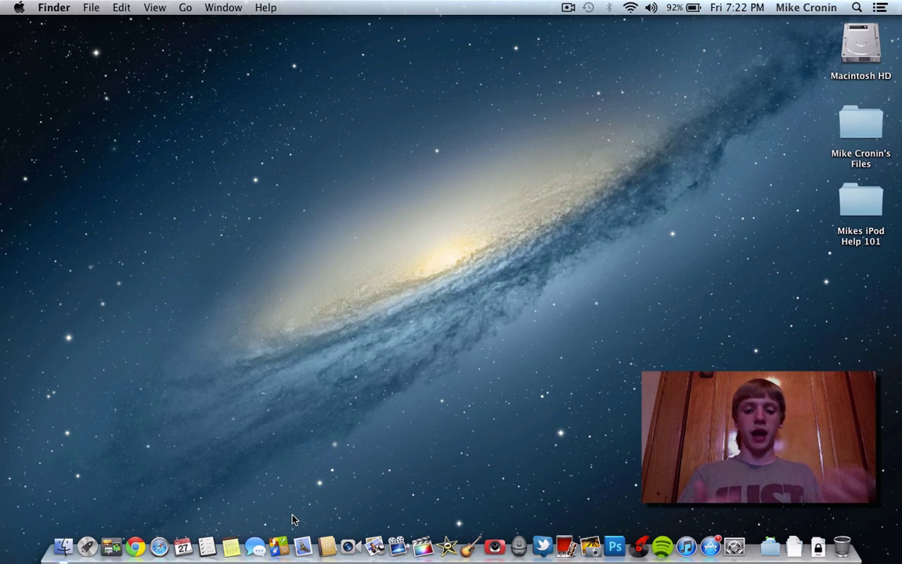
pyautogui.click(278, 546)
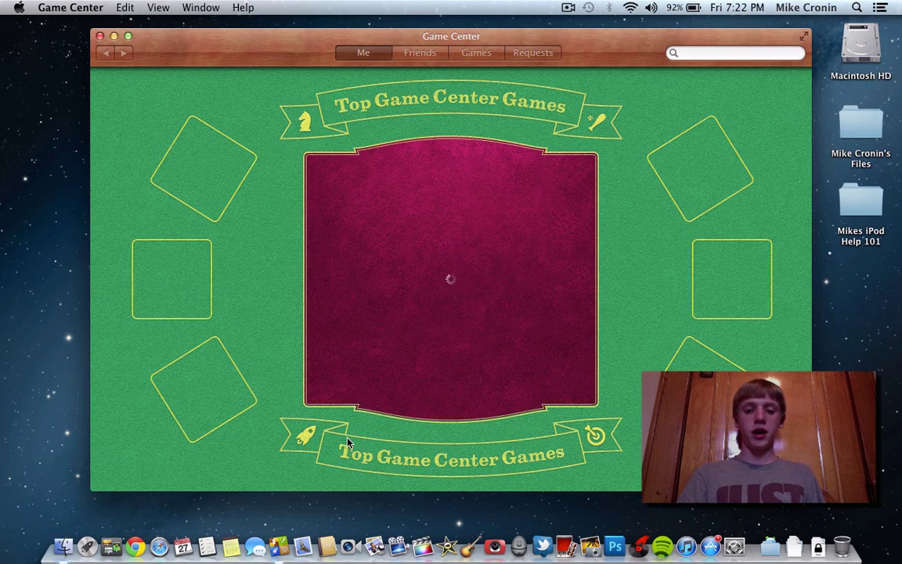